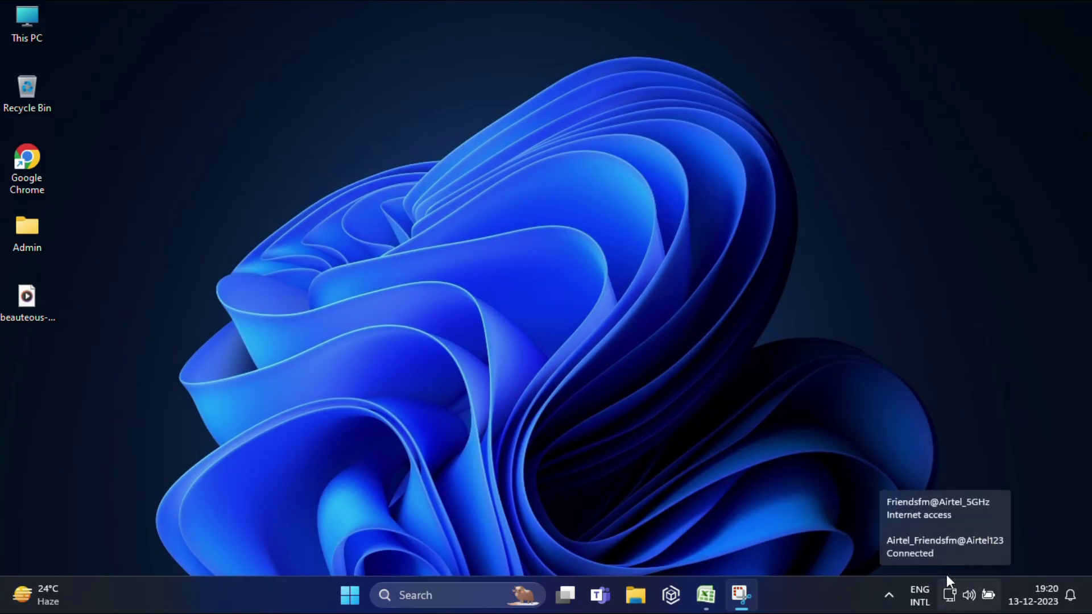
Turn Bluetooth on from Quick Settings and connect the Boult Audio Airbass headphones.
click(969, 596)
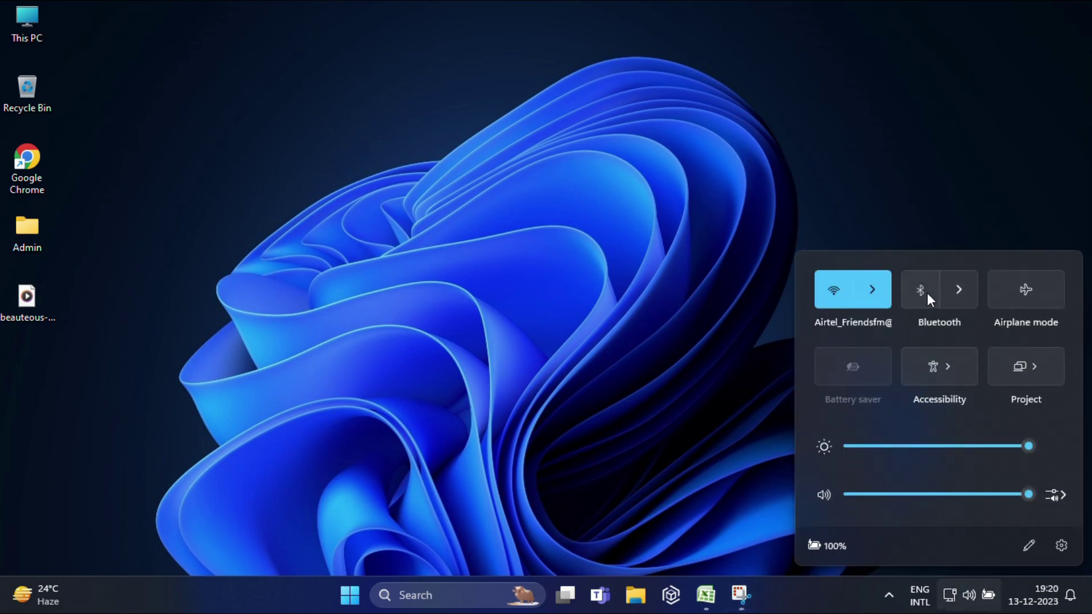
click(928, 293)
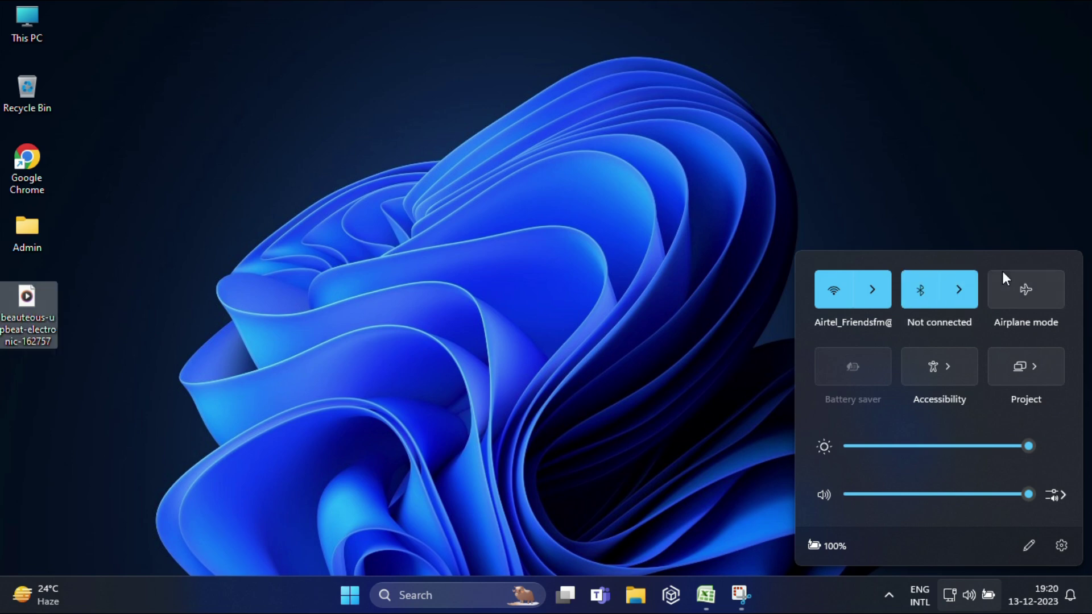
click(957, 289)
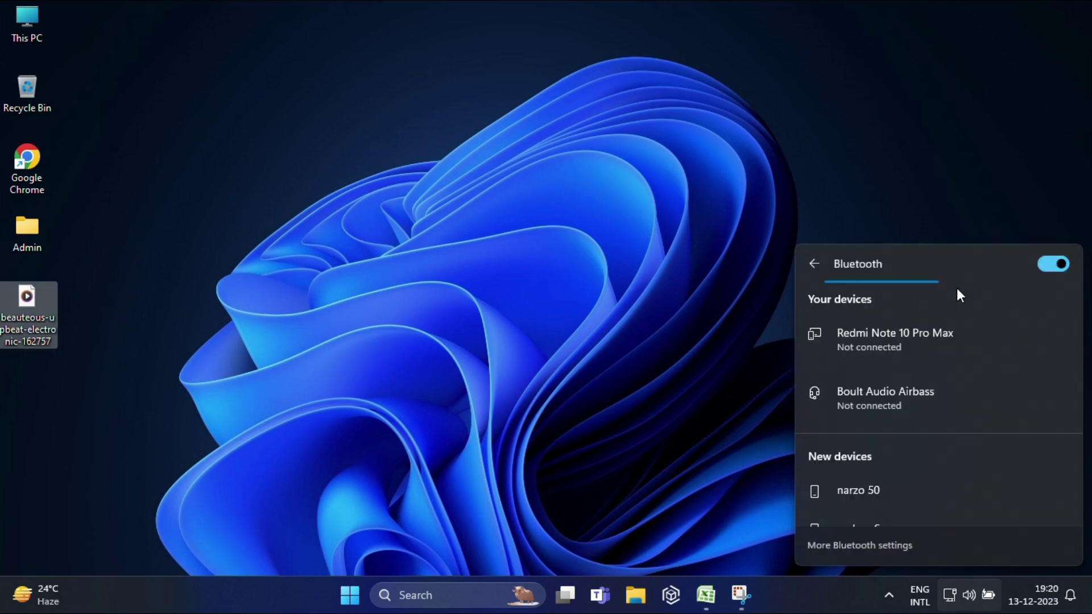
click(922, 386)
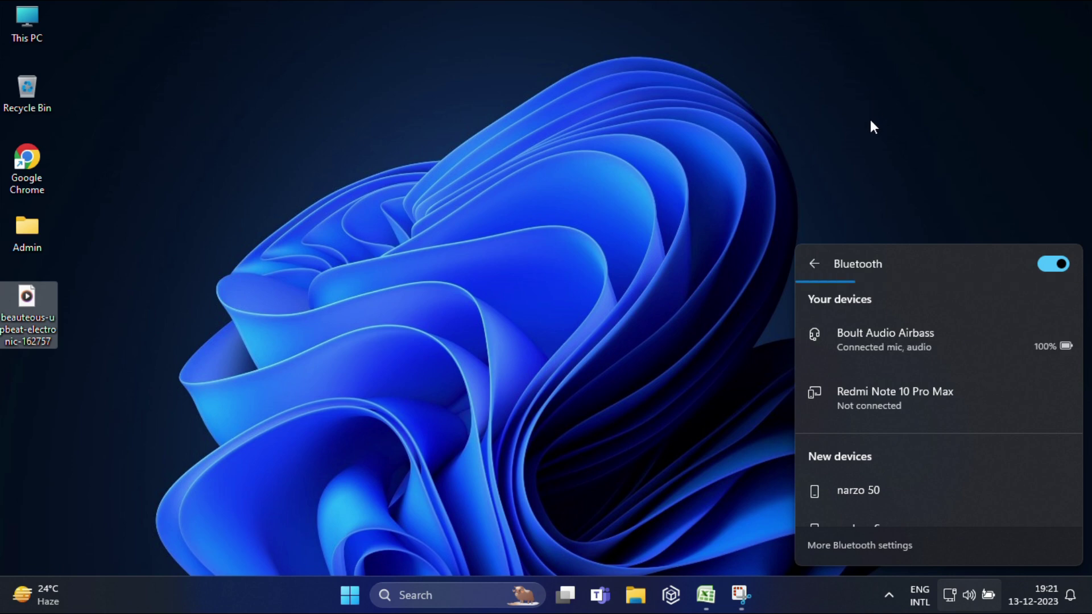
Close Quick Settings, go to Settings > System > Sound and set output to Headphones (Realtek).
click(906, 152)
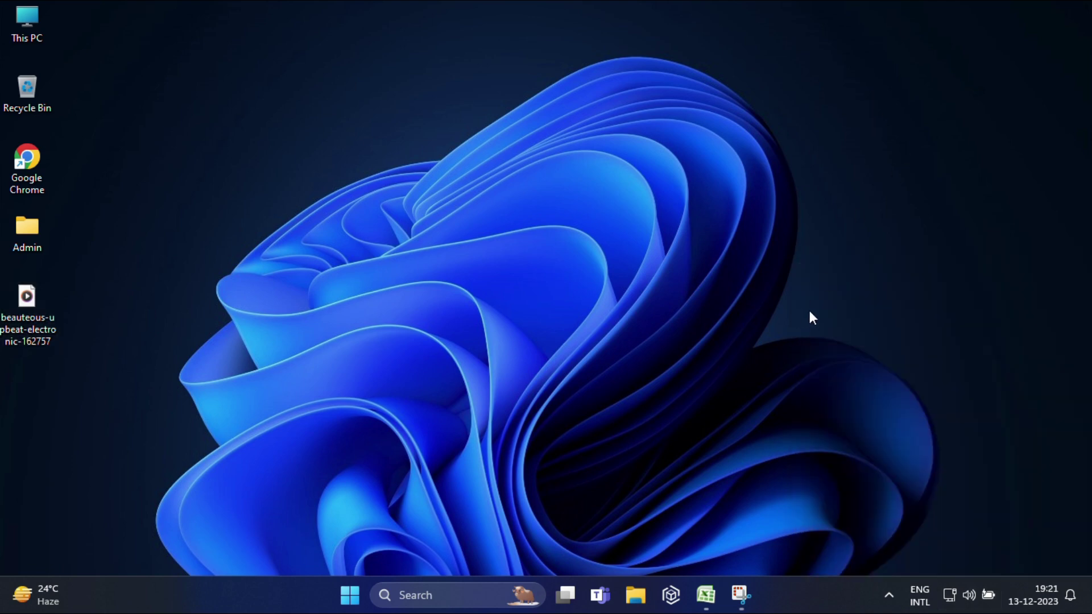
click(350, 597)
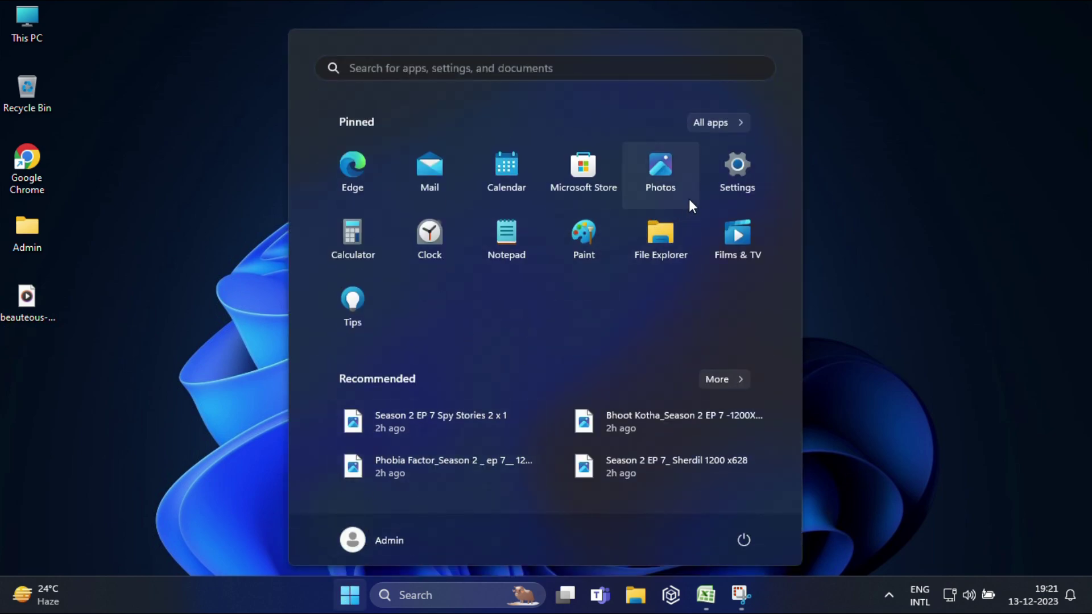
click(739, 171)
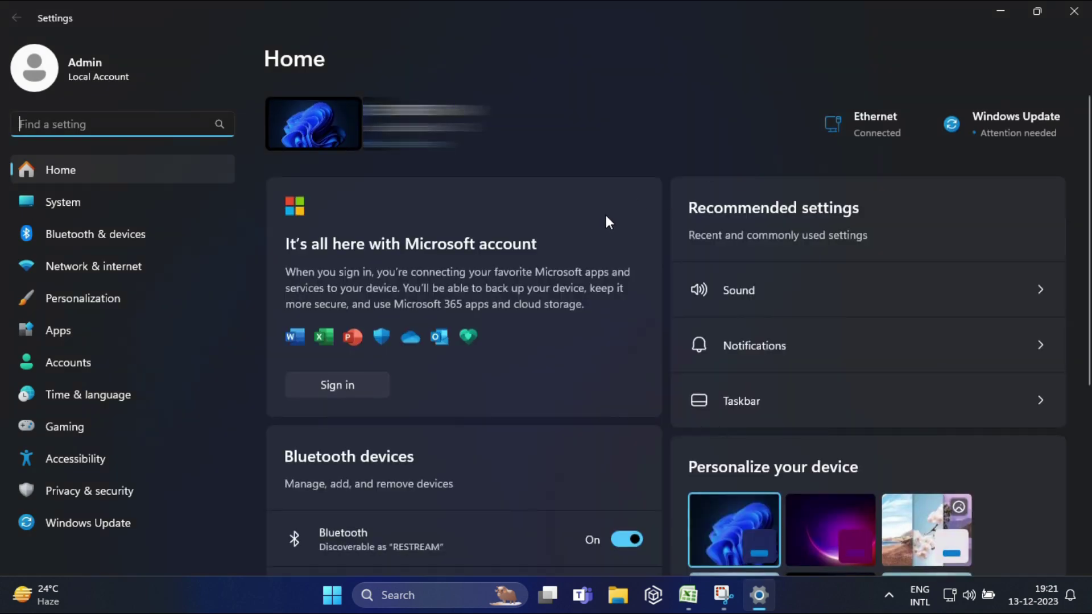
click(64, 202)
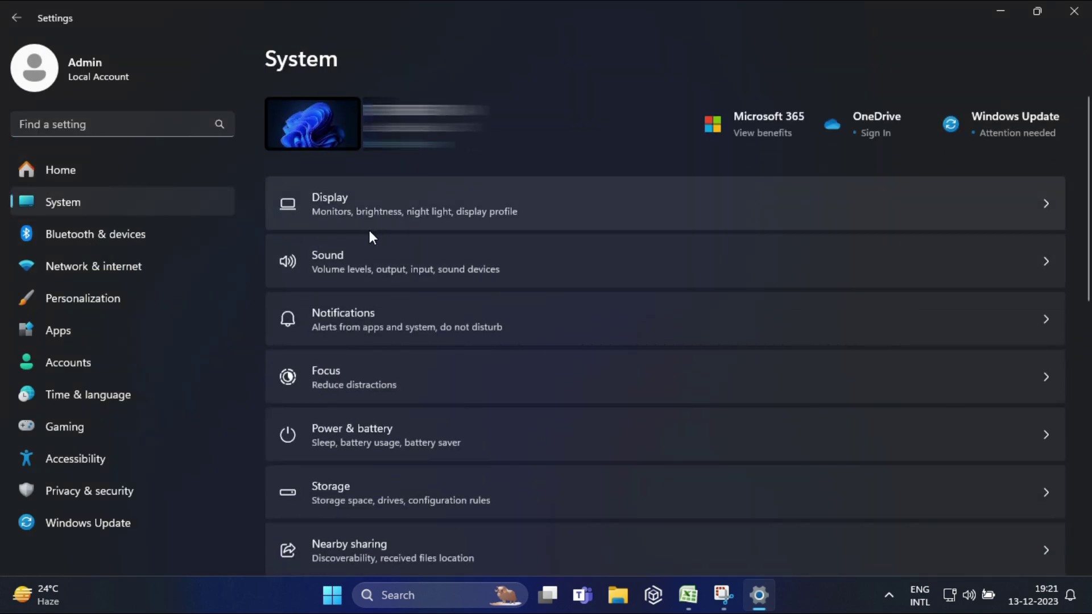
click(338, 260)
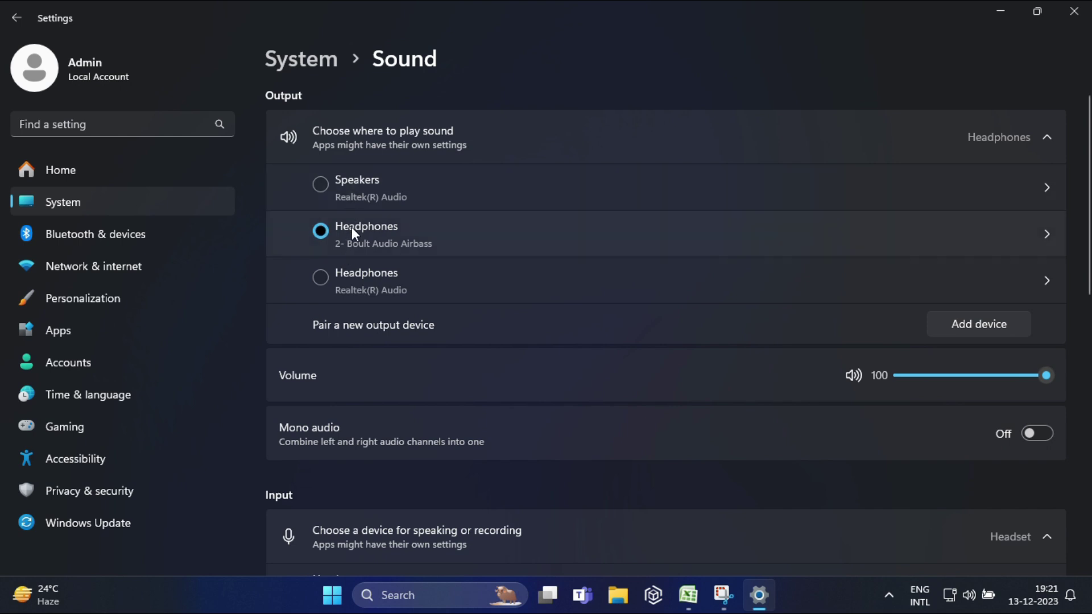
click(409, 284)
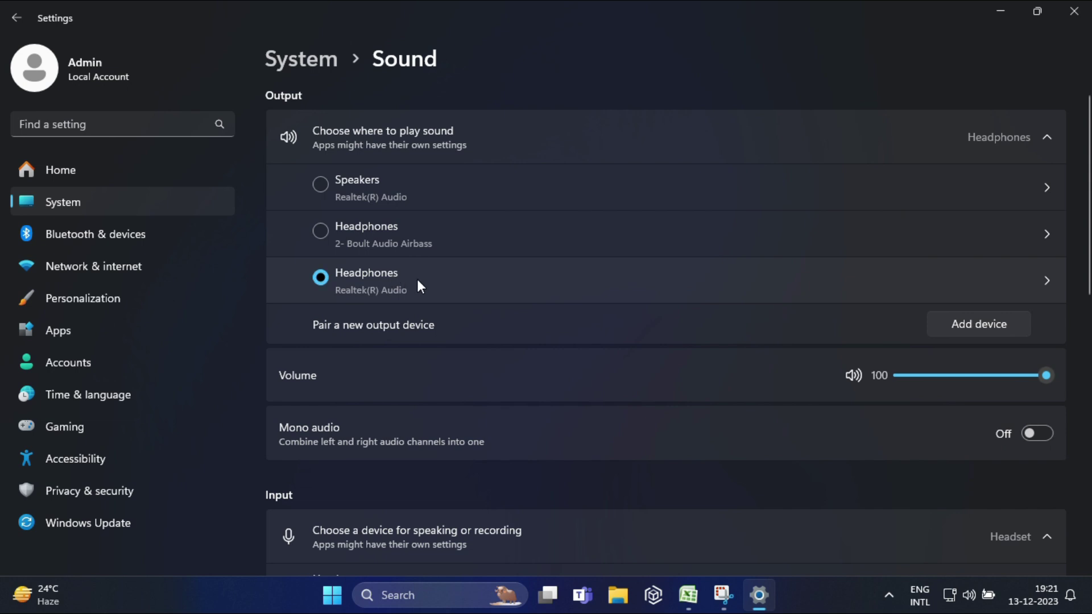
scroll(418, 281, down, 2)
scroll(416, 284, down, 2)
scroll(417, 284, down, 2)
scroll(417, 284, down, 2)
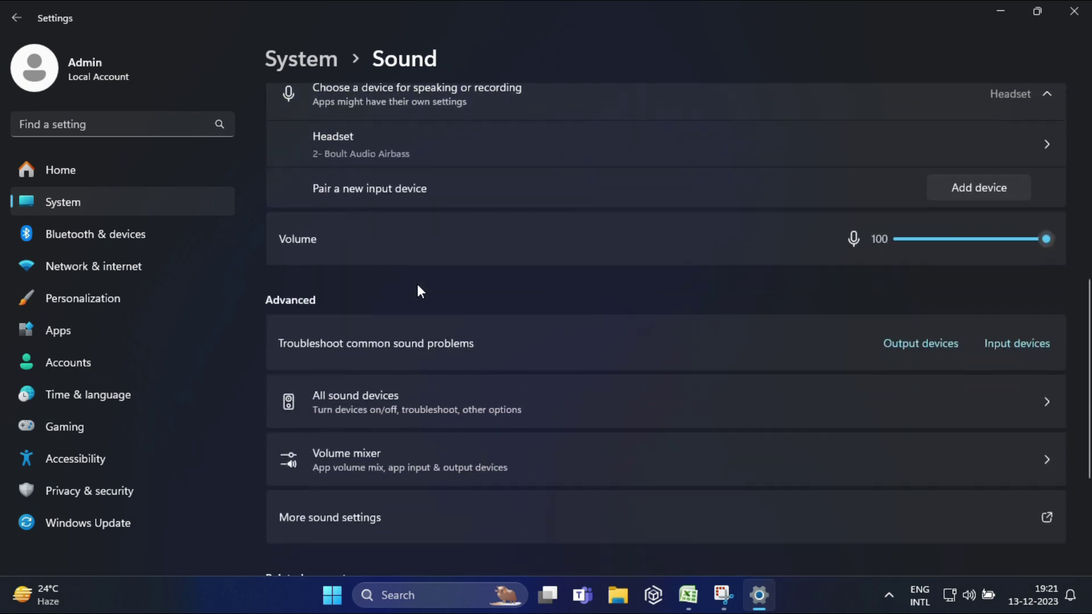
scroll(417, 283, down, 2)
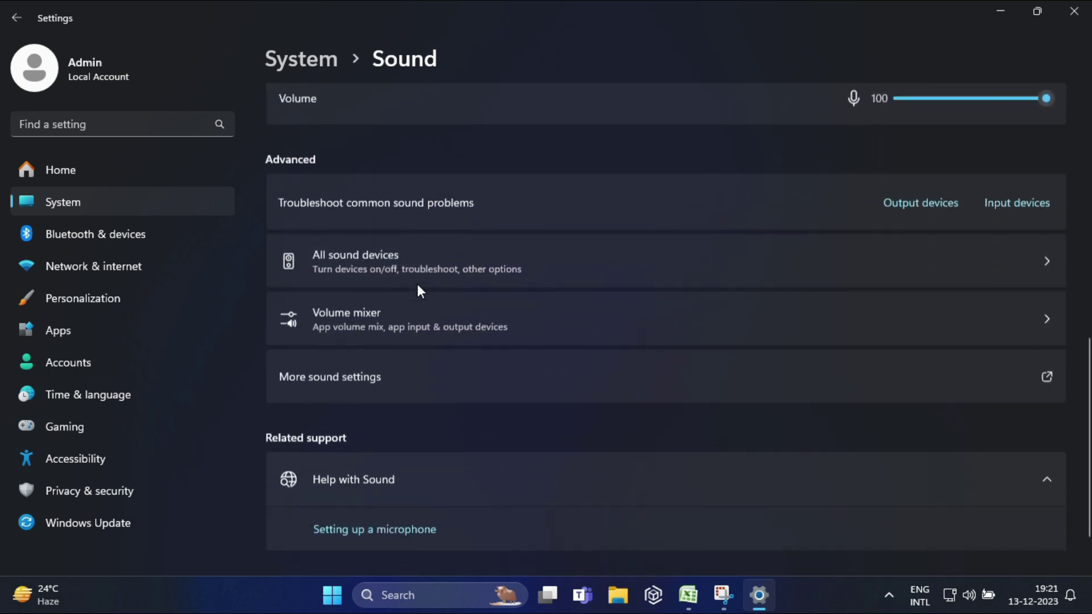
scroll(417, 285, down, 1)
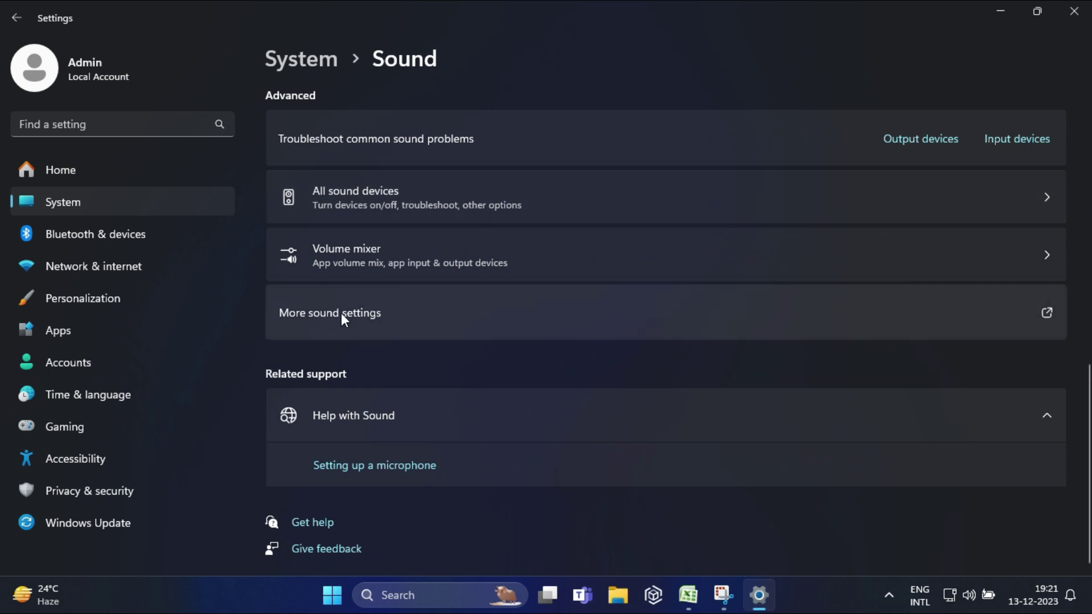
scroll(340, 312, up, 1)
In the classic Sound dialog's Recording list, enable Stereo Mix and make it the default communications device.
click(332, 389)
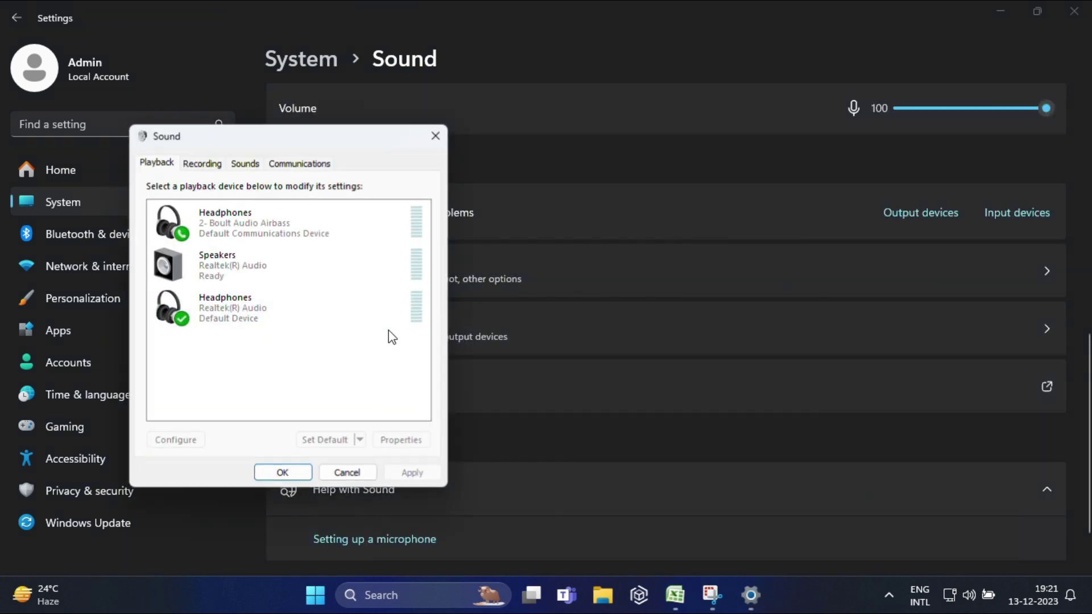
drag(298, 140, 422, 125)
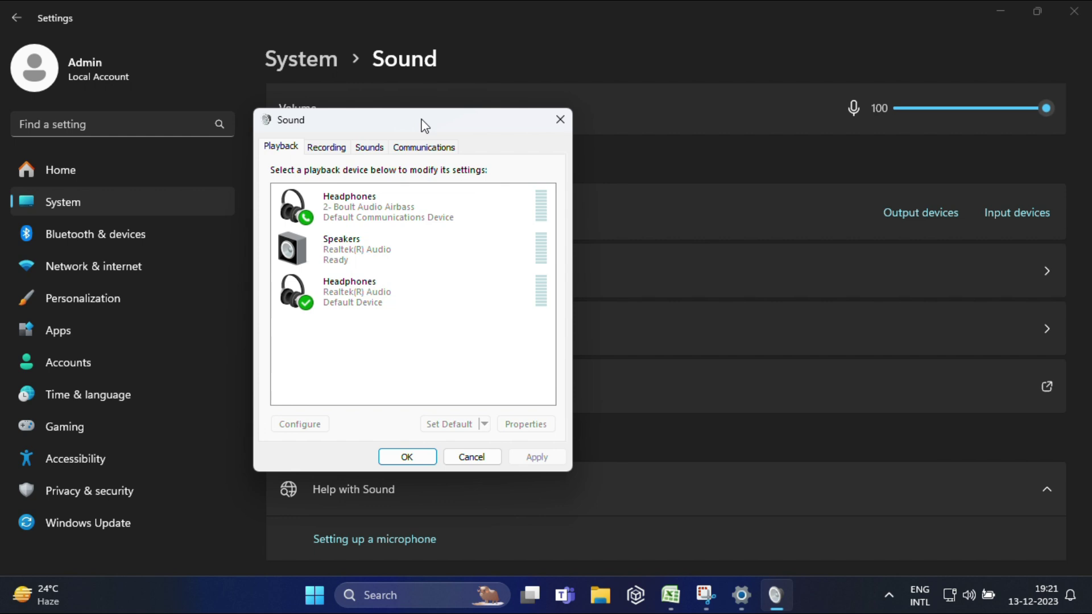
click(331, 148)
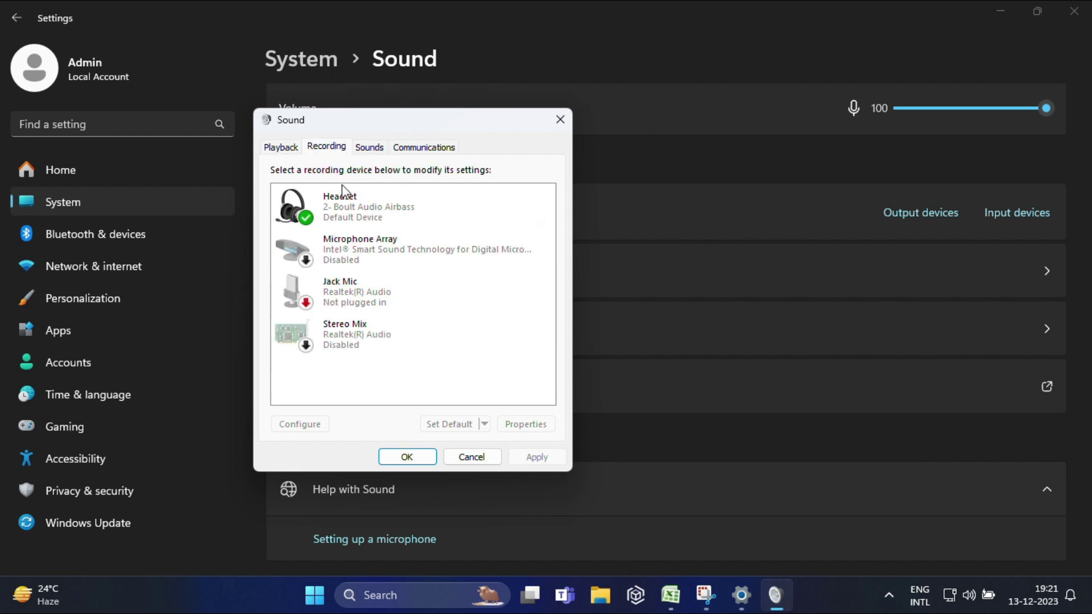
right_click(358, 331)
click(384, 342)
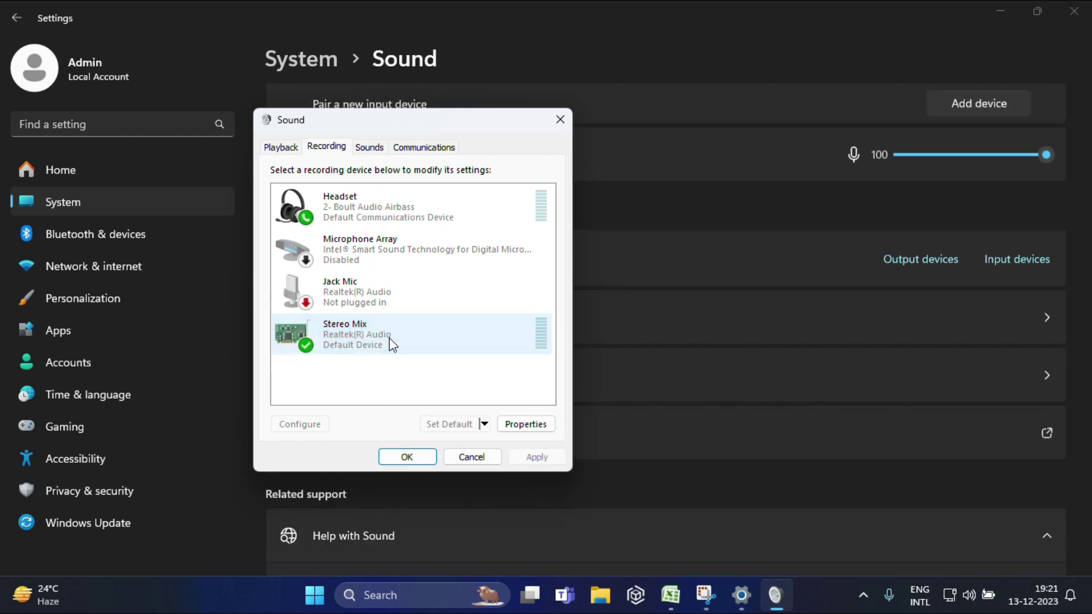
click(359, 345)
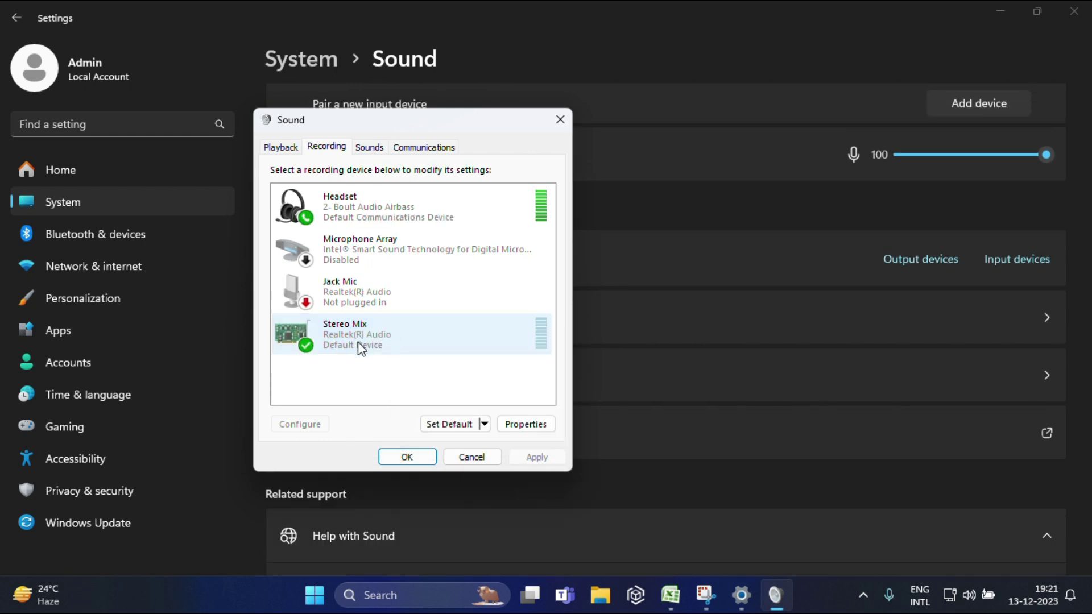
click(441, 427)
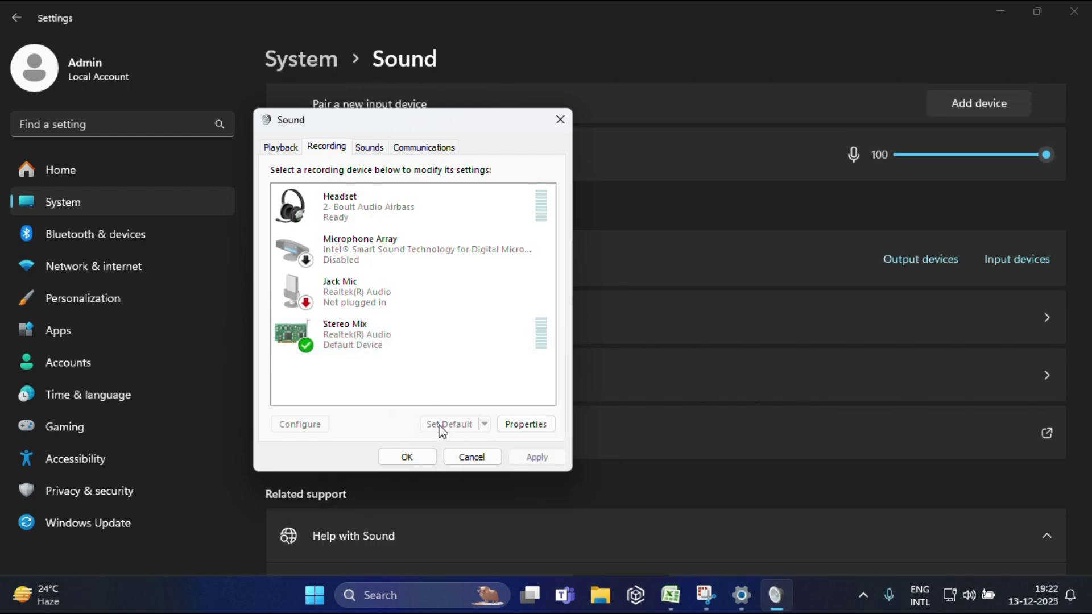
Disable Stereo Mix again, toggle Show Disabled Devices off and back on, and reselect Stereo Mix.
click(371, 330)
right_click(371, 330)
click(389, 339)
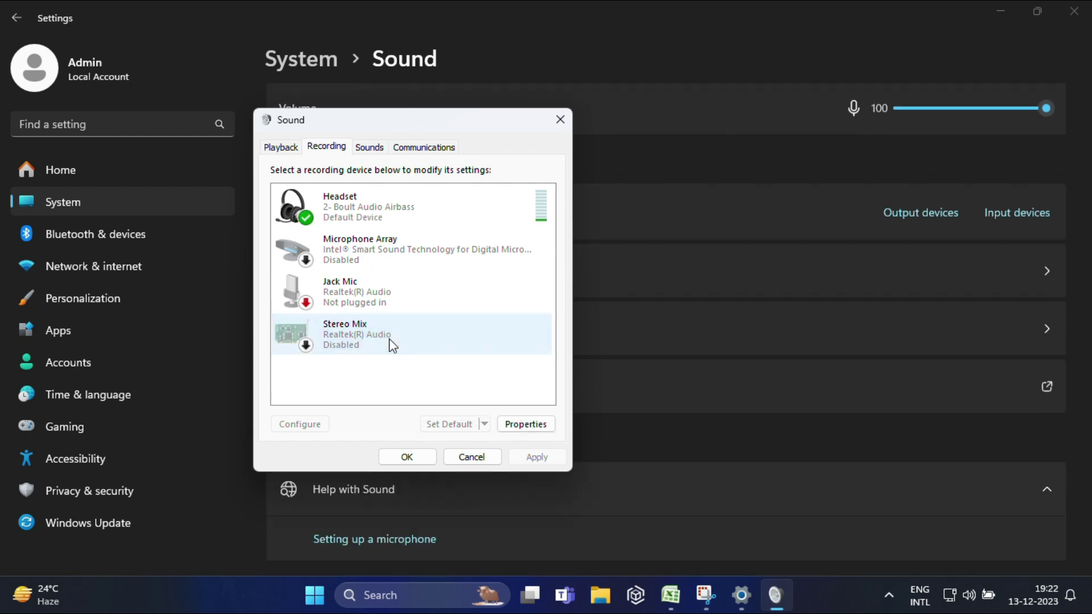
right_click(384, 339)
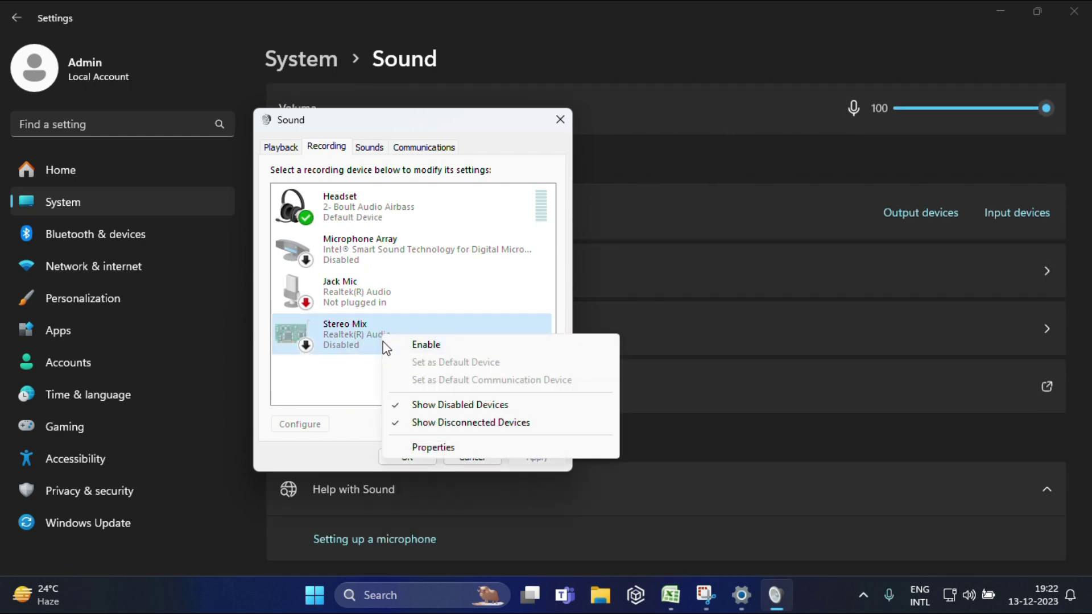
click(394, 405)
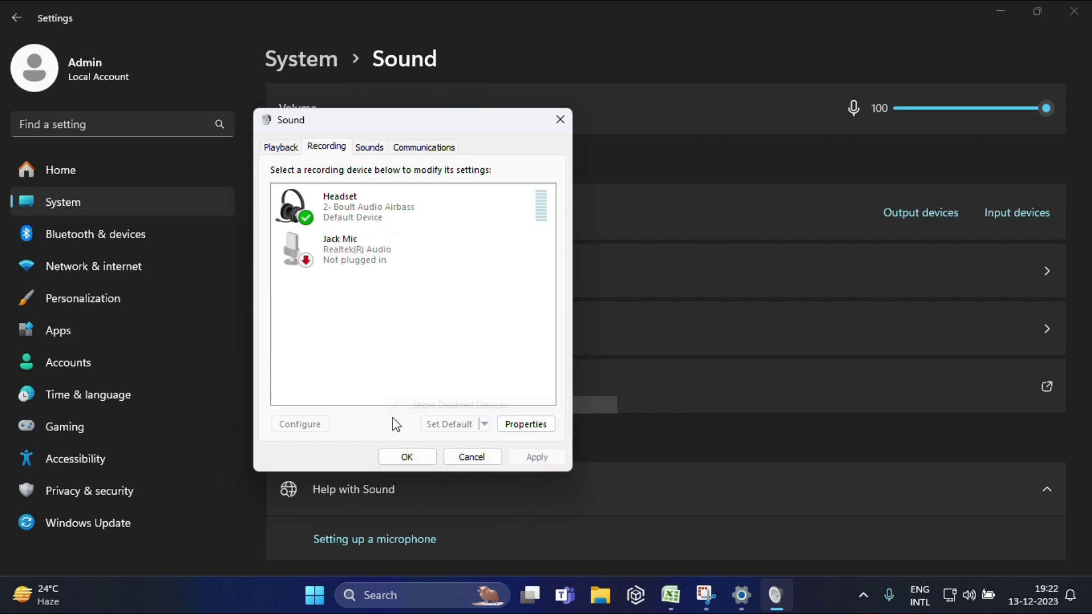
right_click(387, 295)
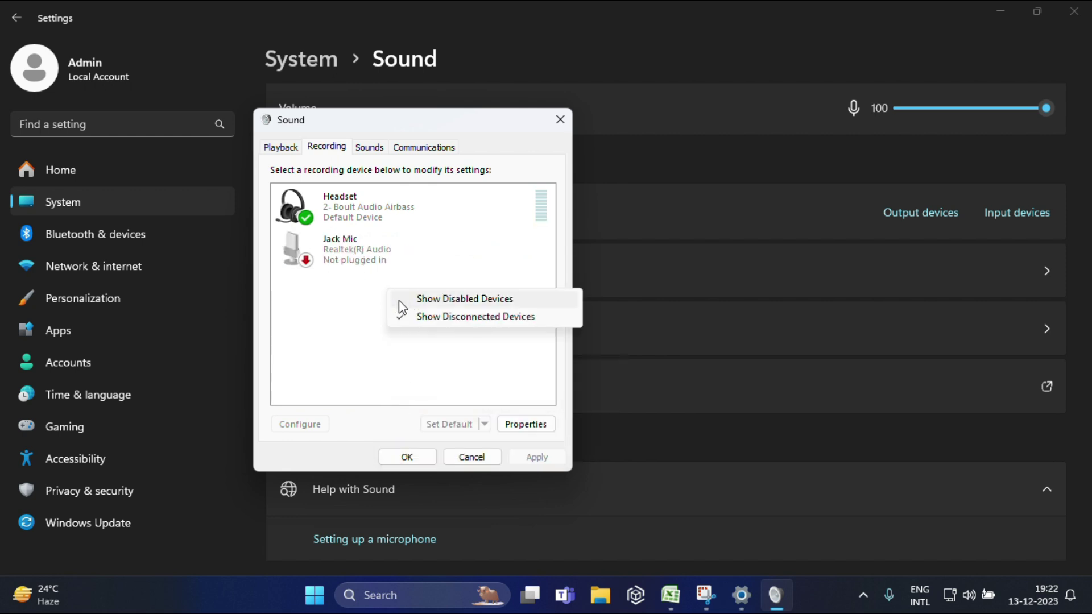
click(399, 300)
click(343, 330)
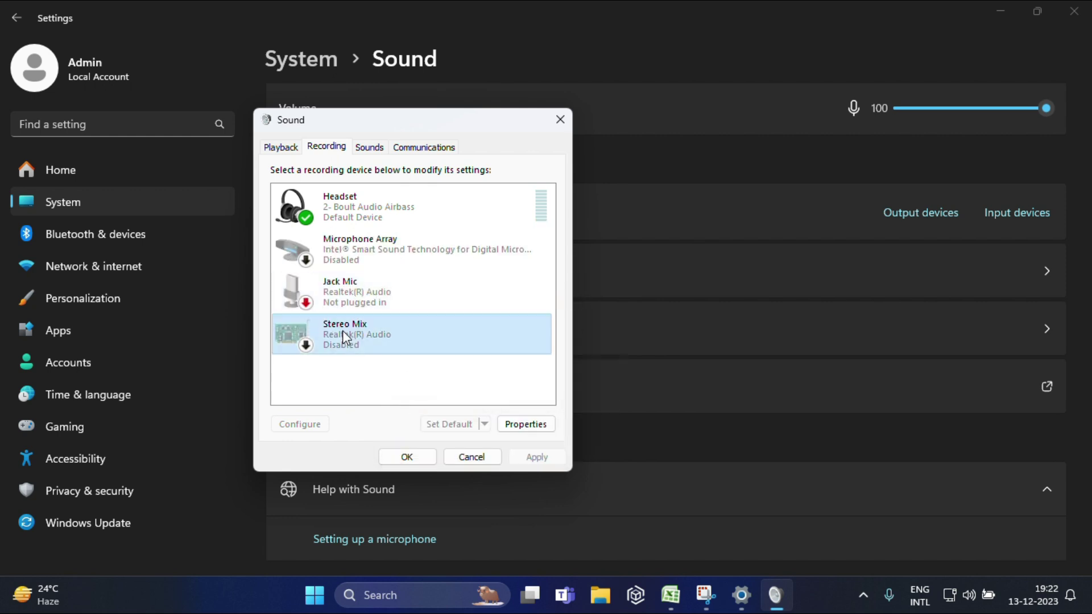
right_click(342, 330)
Re-enable Stereo Mix and bring up its Properties dialog.
click(380, 341)
right_click(335, 318)
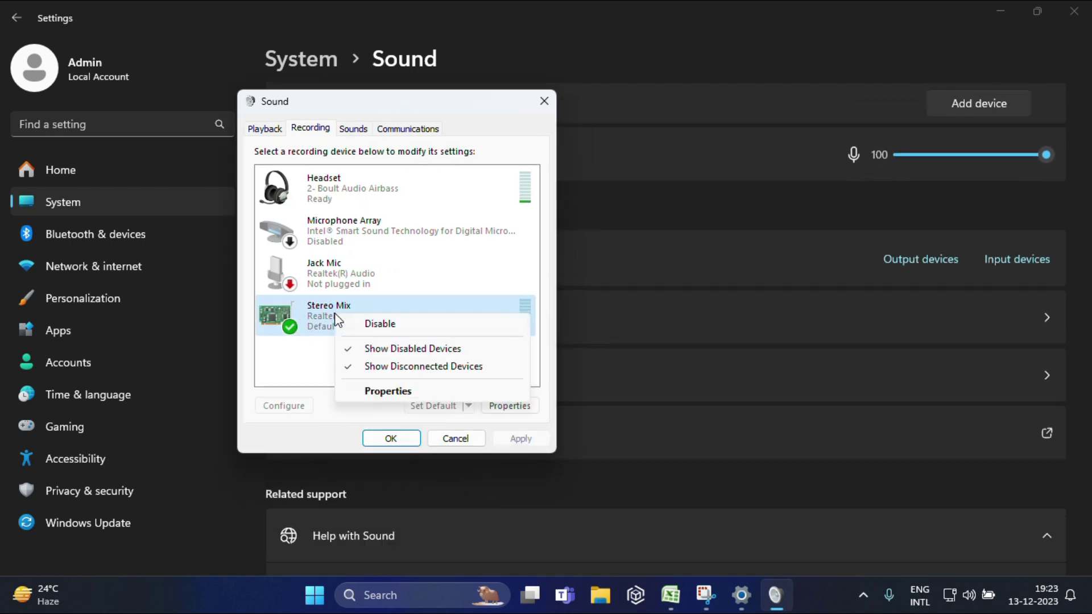
click(381, 395)
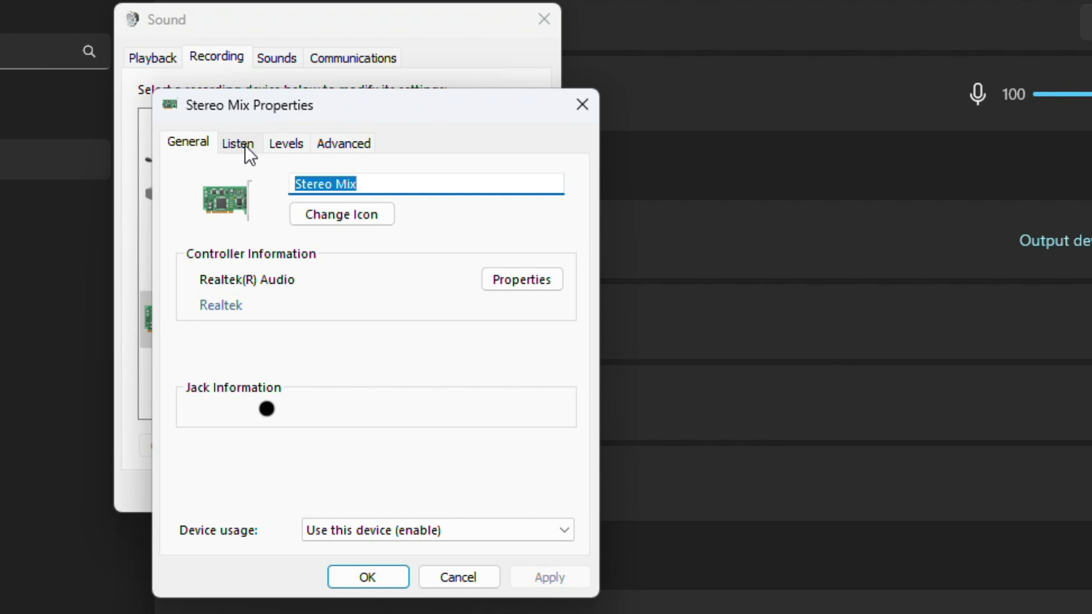
Set Stereo Mix to Listen to this device through Headphones (2- Boult Audio Airbass) and apply.
click(238, 143)
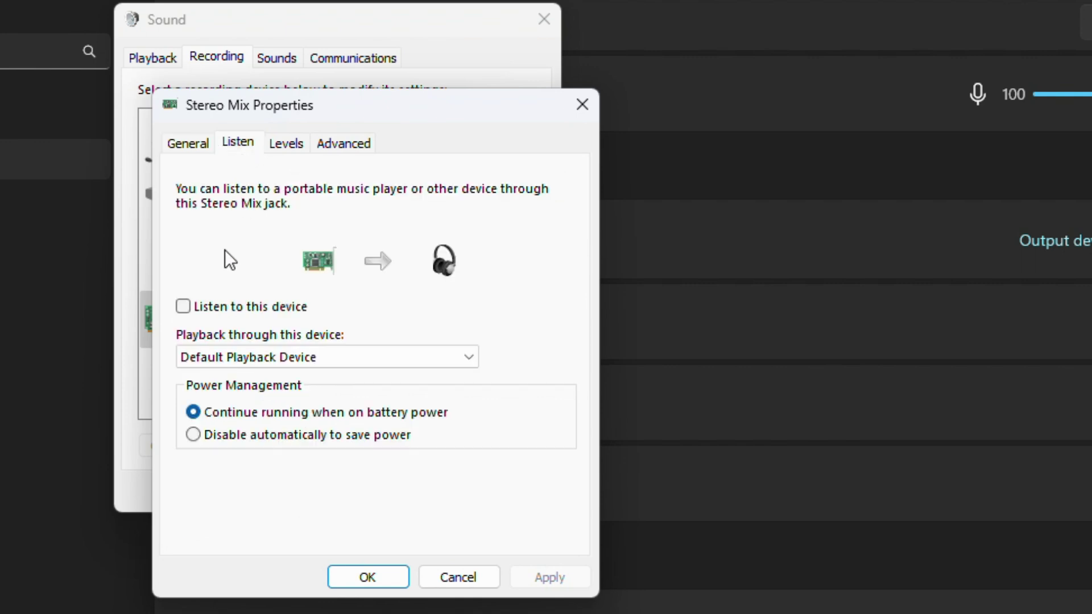
click(185, 307)
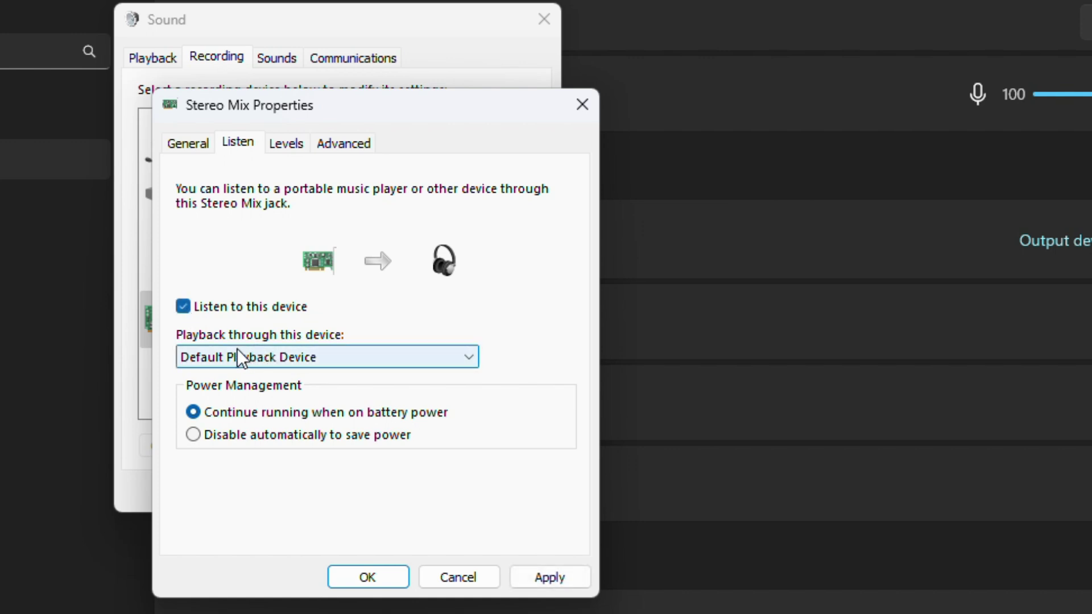
click(307, 363)
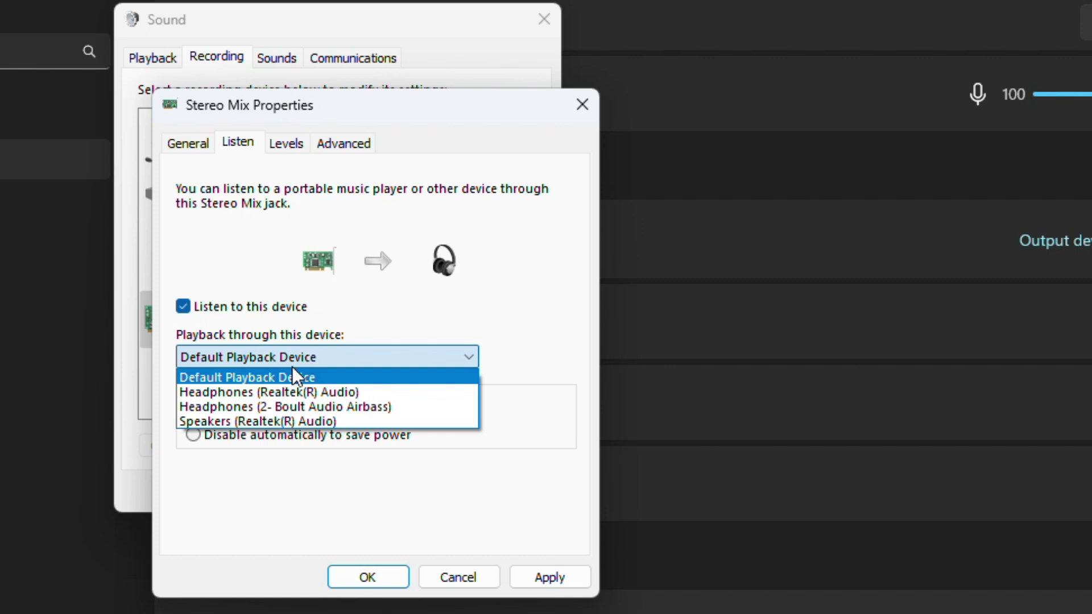
click(285, 407)
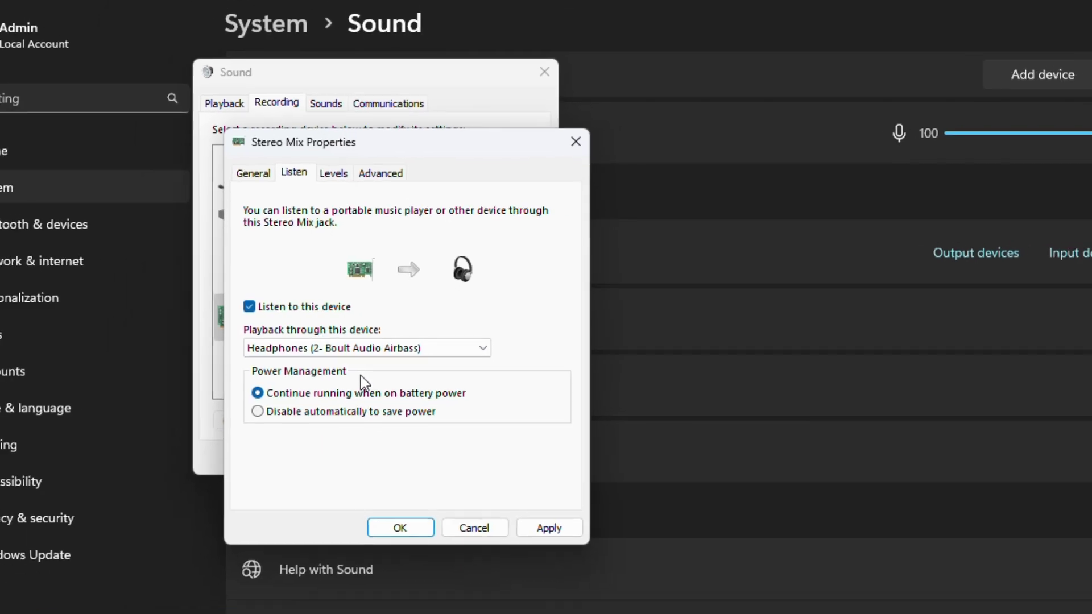
click(547, 501)
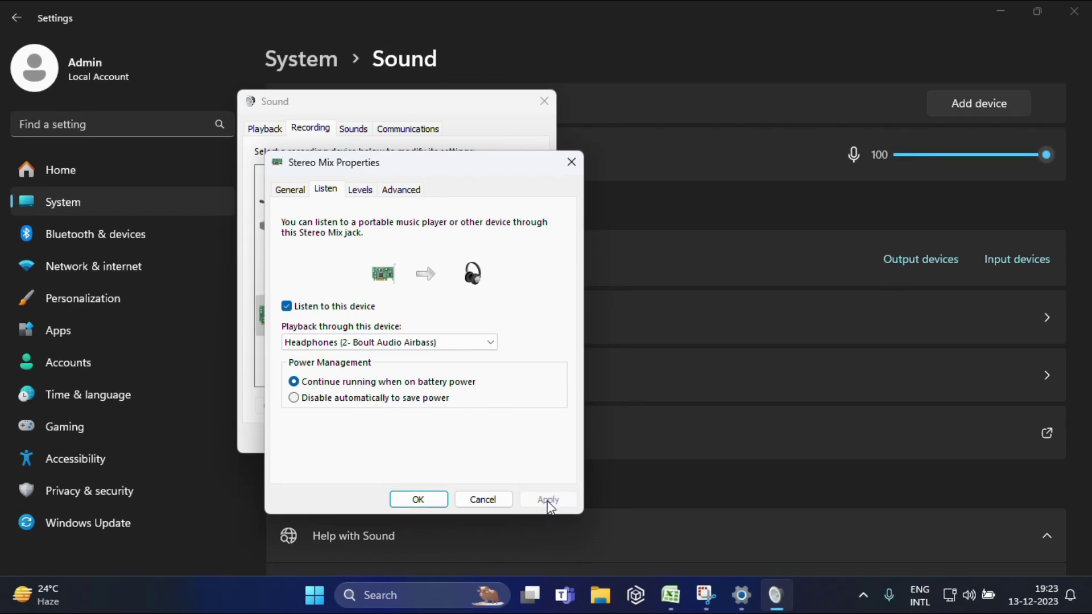
Confirm the Stereo Mix properties with OK and move the Sound dialog down out of the way.
click(418, 499)
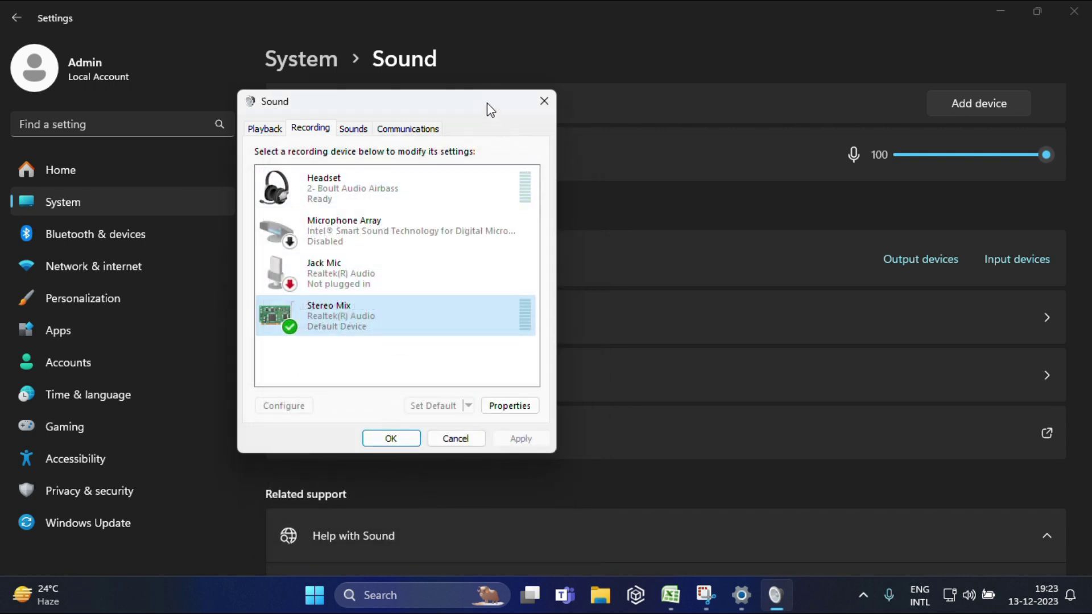
drag(488, 103, 394, 558)
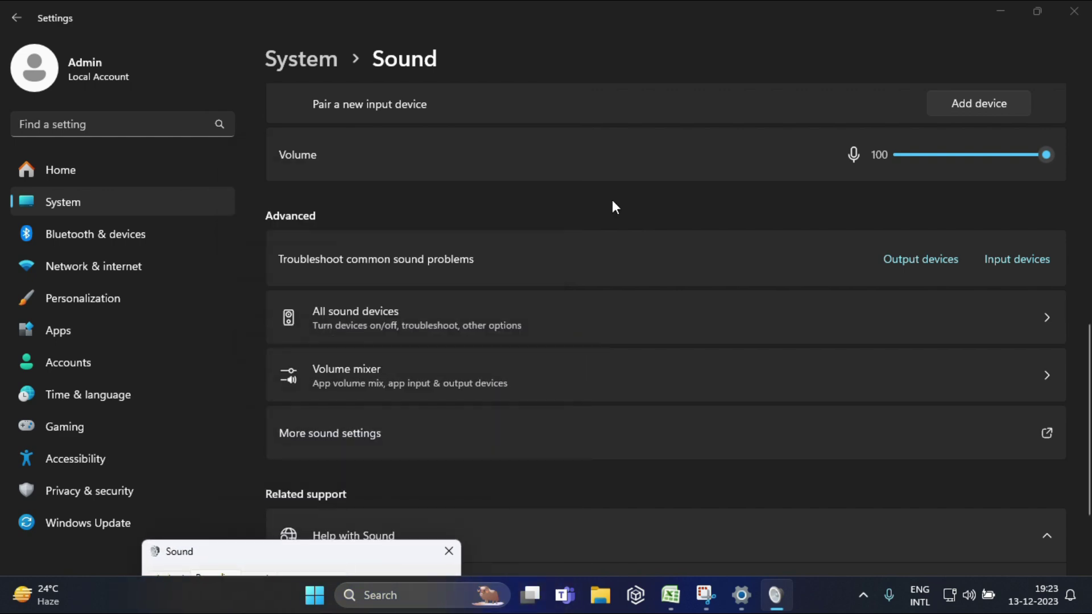
click(1007, 9)
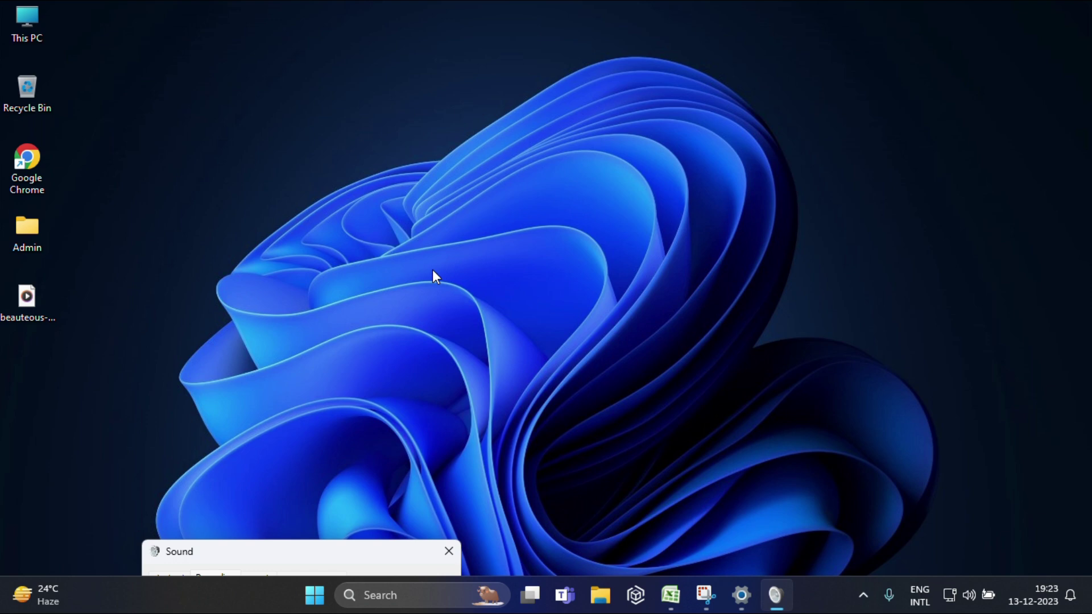
Play the desktop mp3 file in Media Player.
double_click(27, 300)
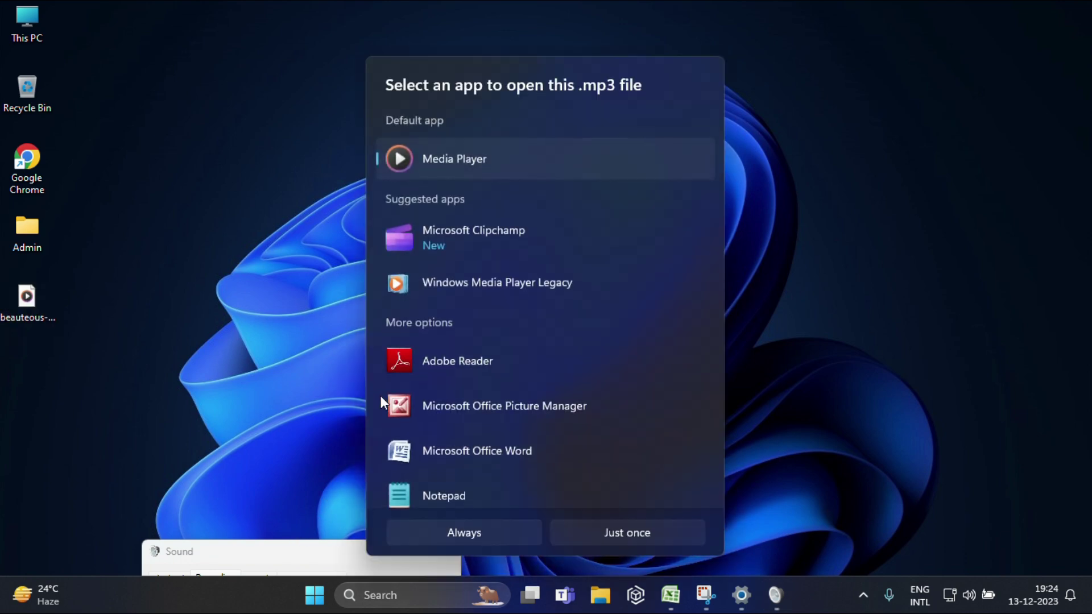
double_click(468, 160)
drag(392, 34, 378, 25)
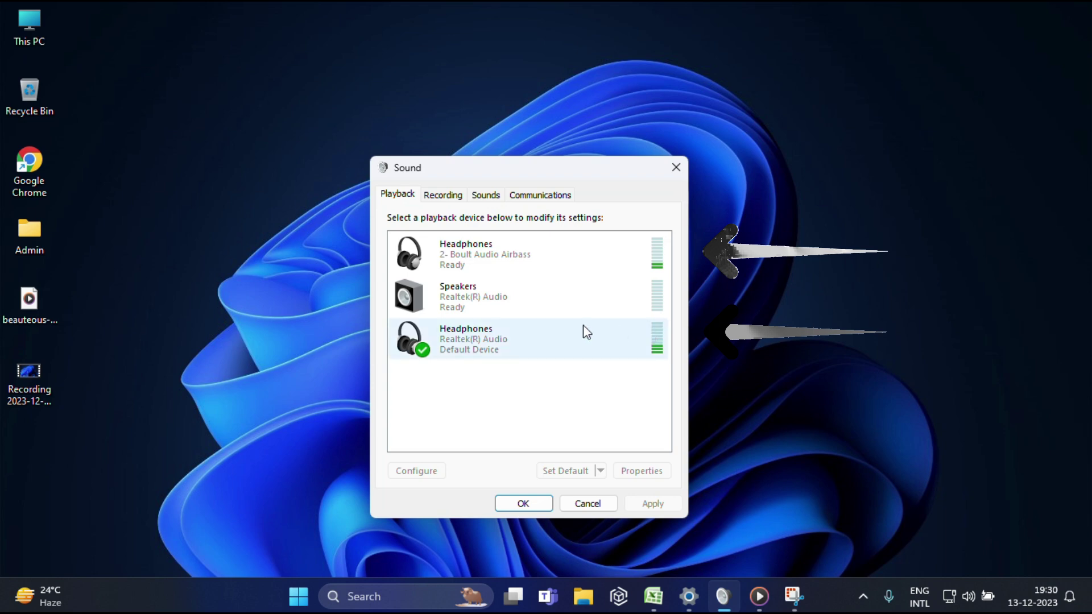
double_click(501, 339)
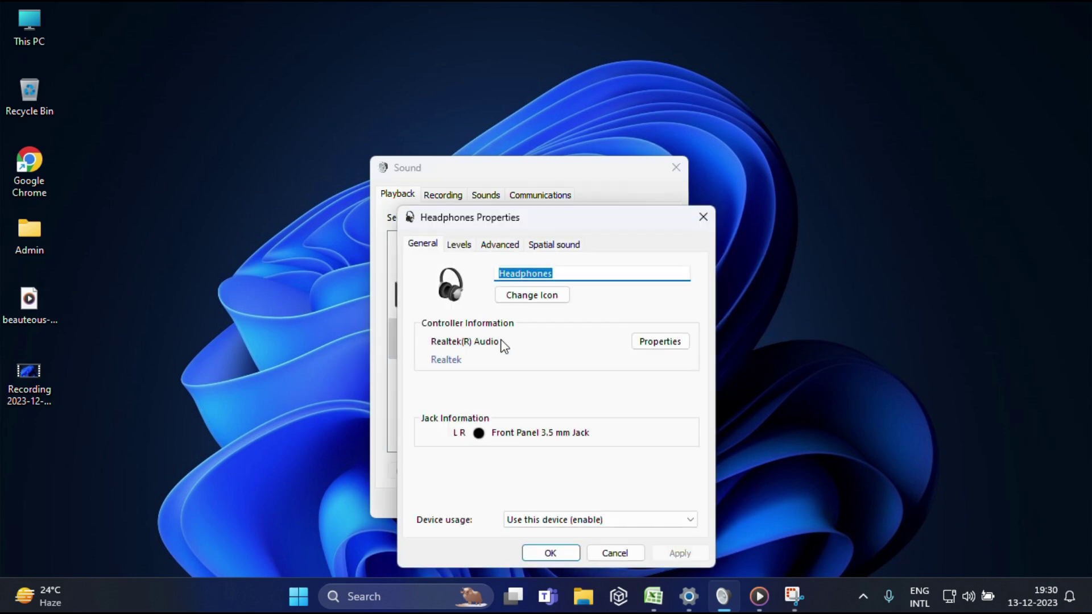
click(459, 246)
drag(562, 217, 863, 177)
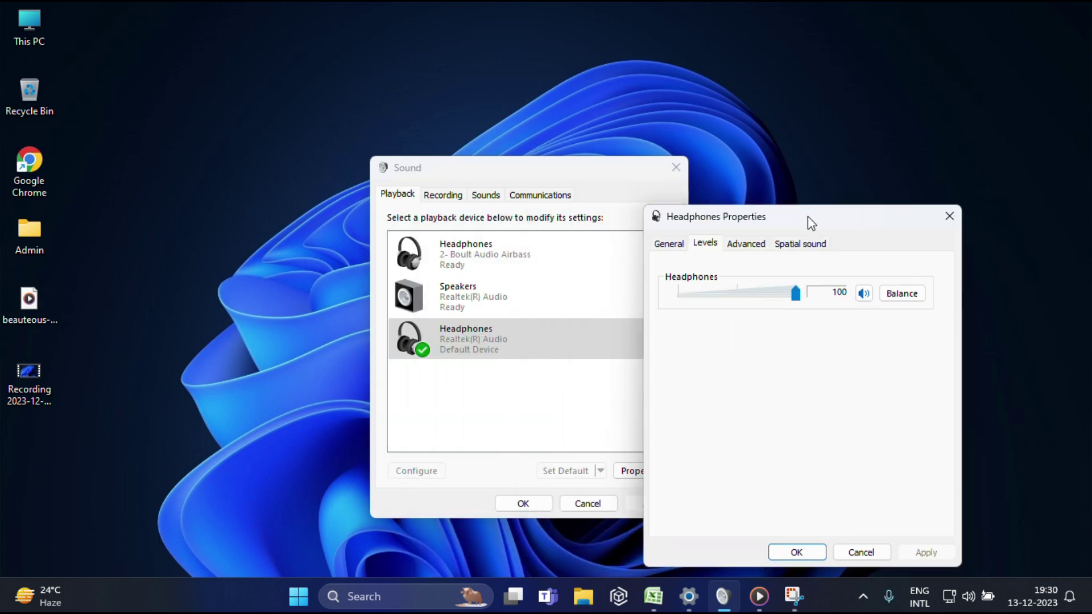
mouse_move(849, 253)
mouse_down()
mouse_move(751, 271)
mouse_move(853, 257)
mouse_up()
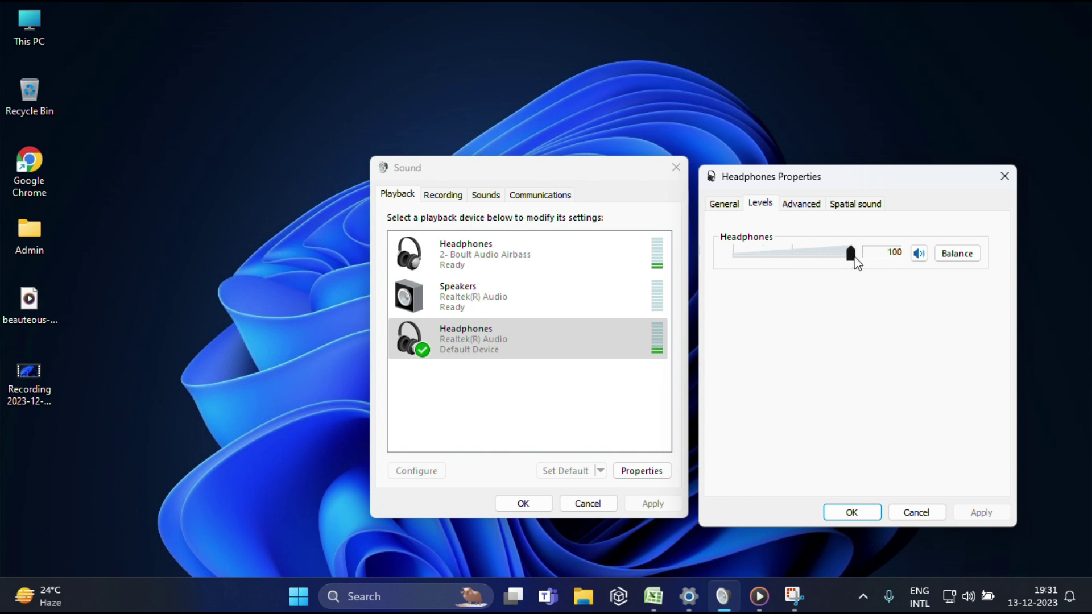
click(852, 512)
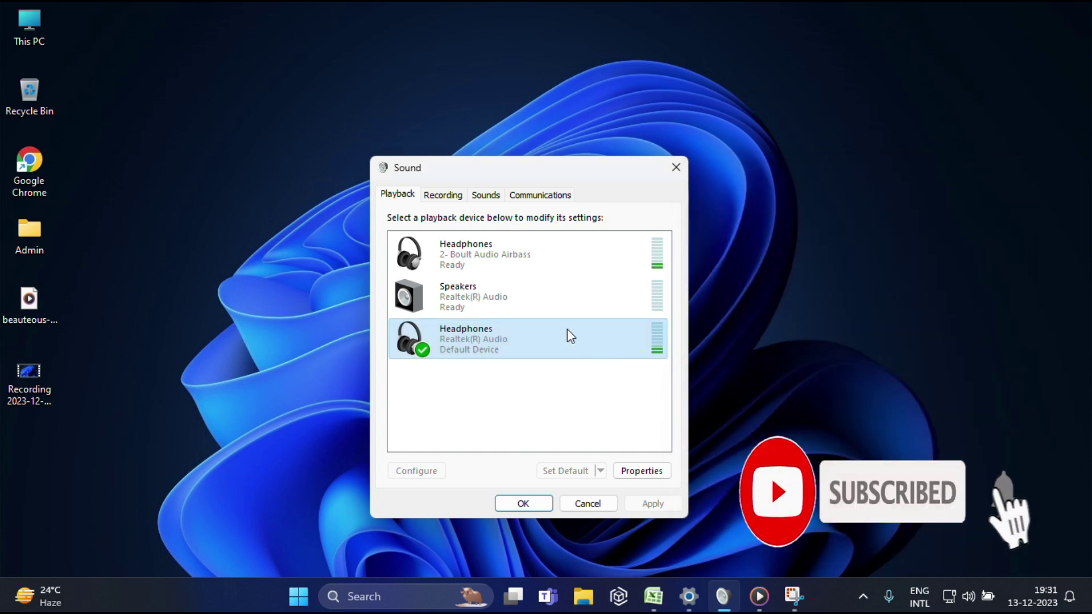
click(536, 253)
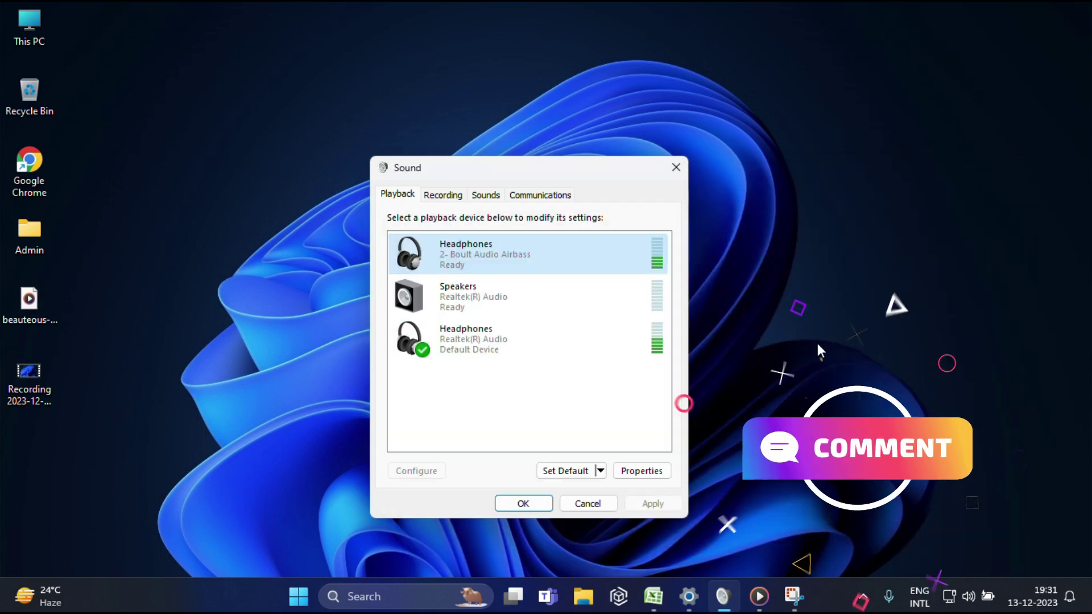